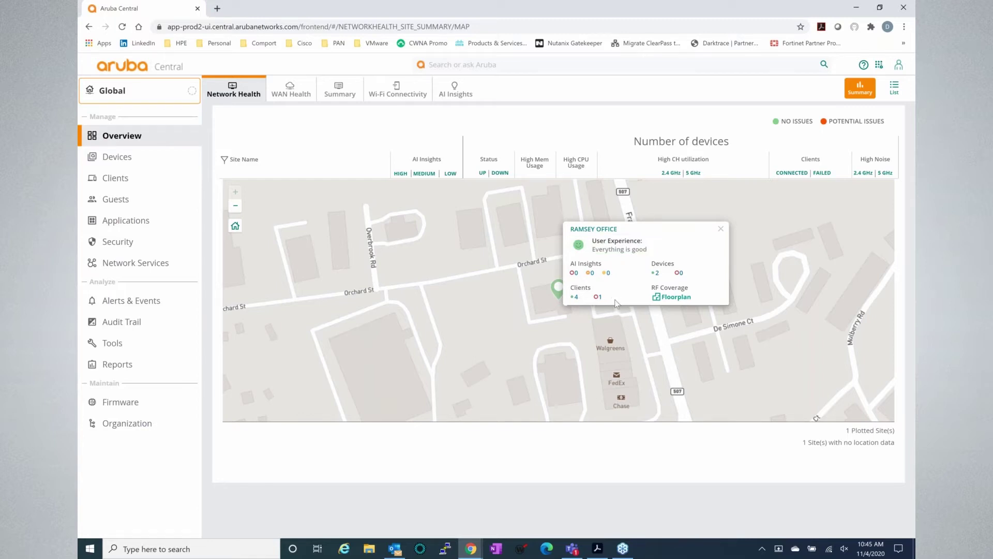
# Open the Ramsey Office 1st Floor plan from the RF Coverage Floorplan link
pyautogui.click(673, 303)
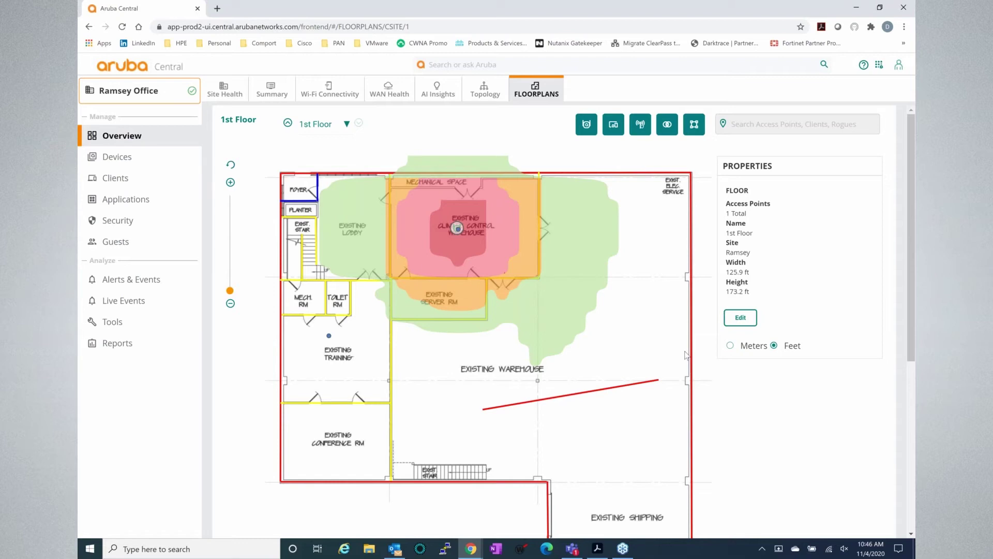
# Select the Solutions AP on the 1st Floor plan to show its AP 205 radio settings
pyautogui.click(458, 233)
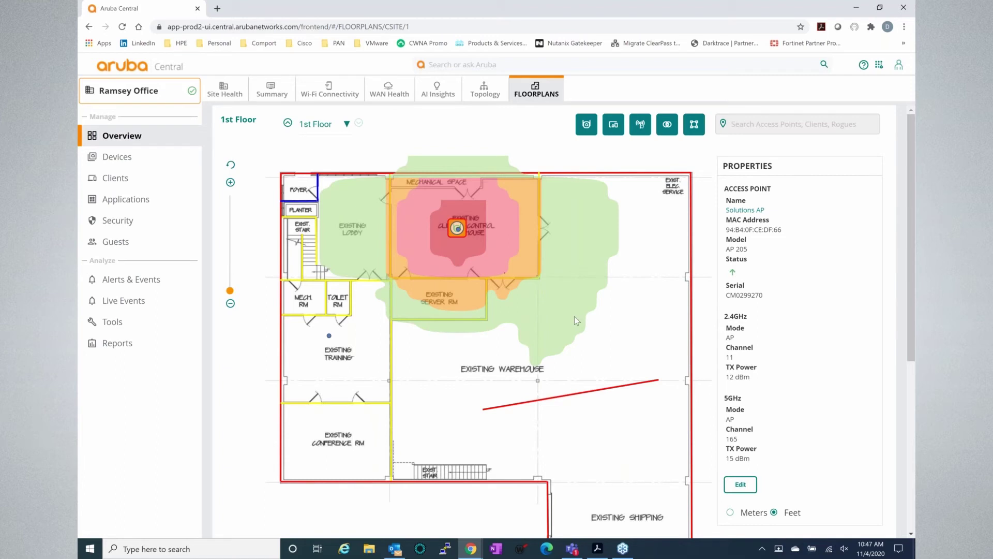
# Put the 1st Floor plan in edit mode and zoom in on the Mechanical Space and AP
pyautogui.click(741, 484)
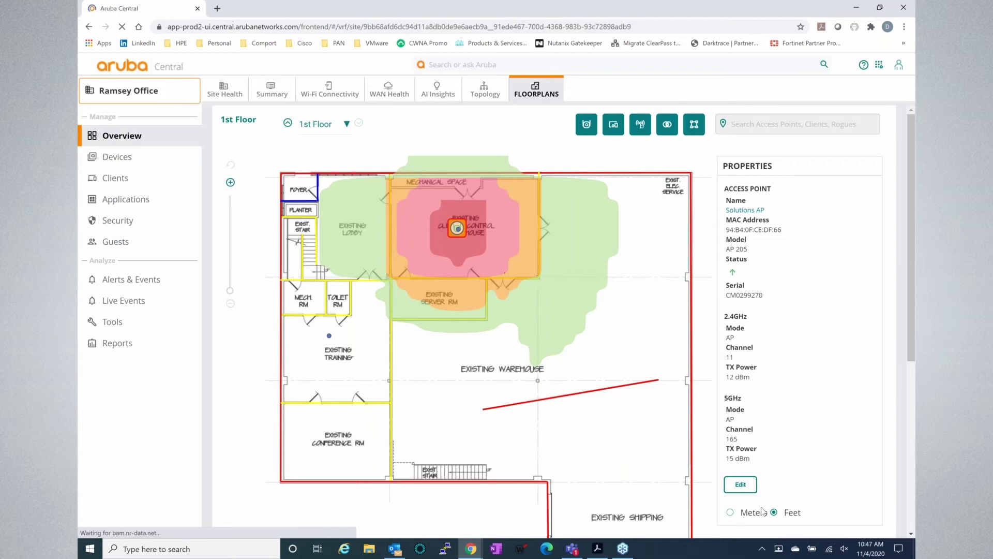
pyautogui.moveTo(505, 265); pyautogui.dragTo(672, 520)
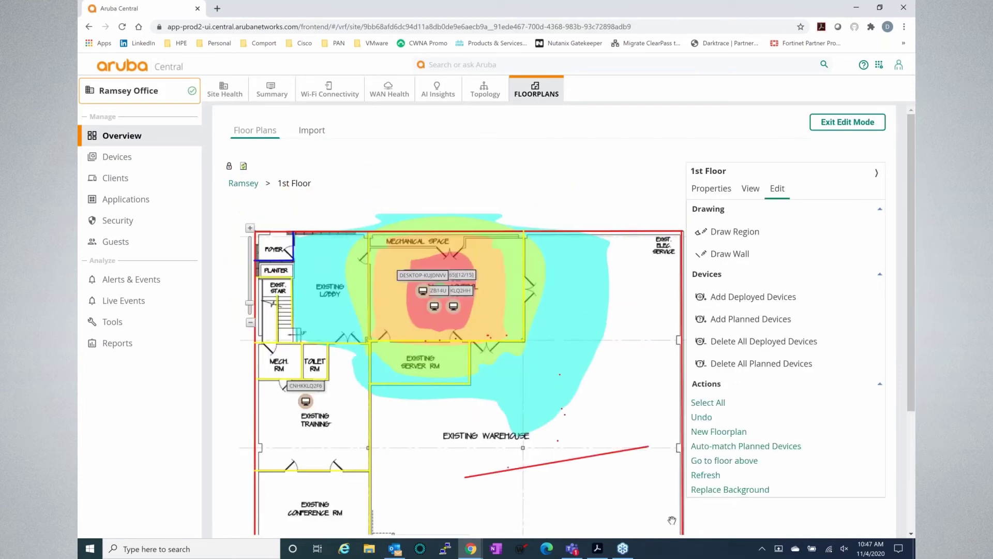
pyautogui.moveTo(542, 395)
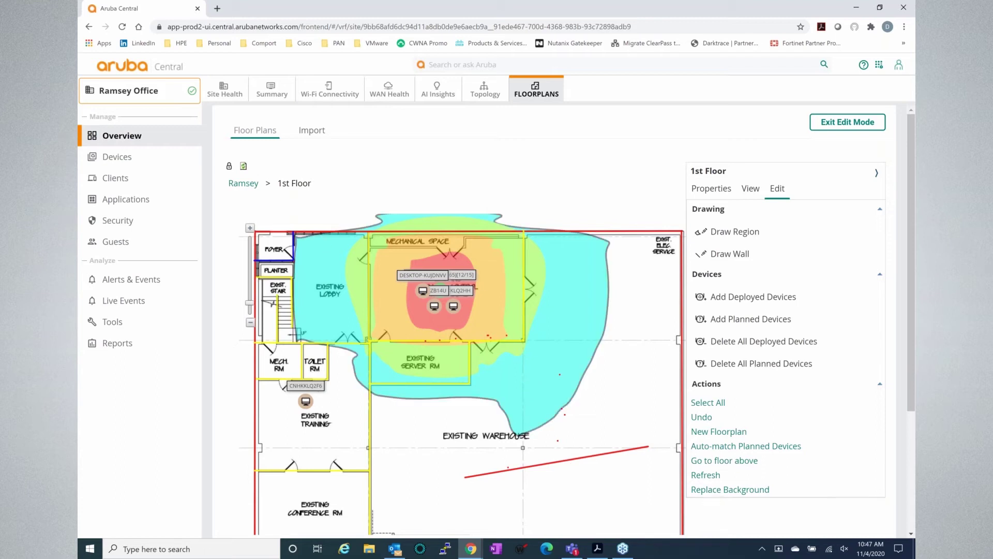
pyautogui.scroll(1, 459, 386)
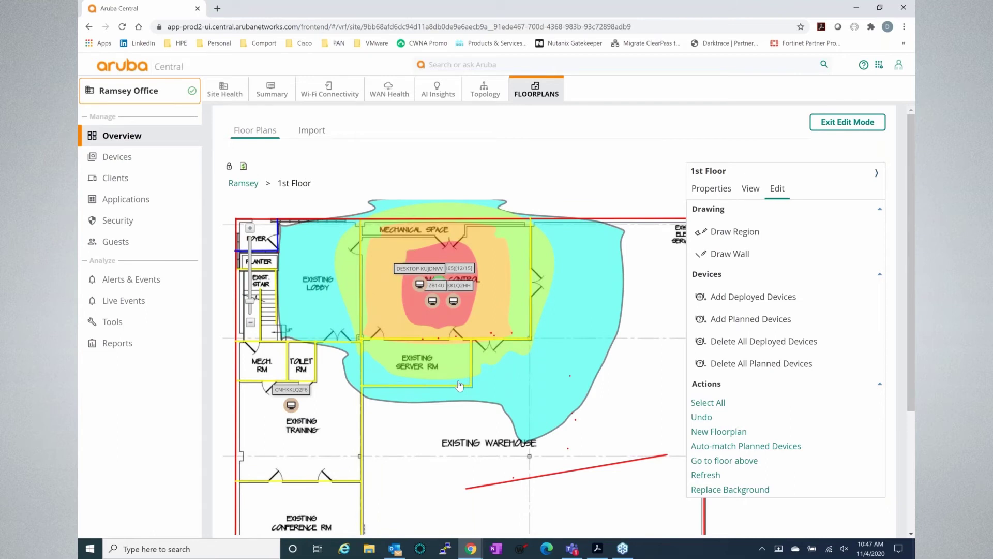
pyautogui.scroll(2, 459, 385)
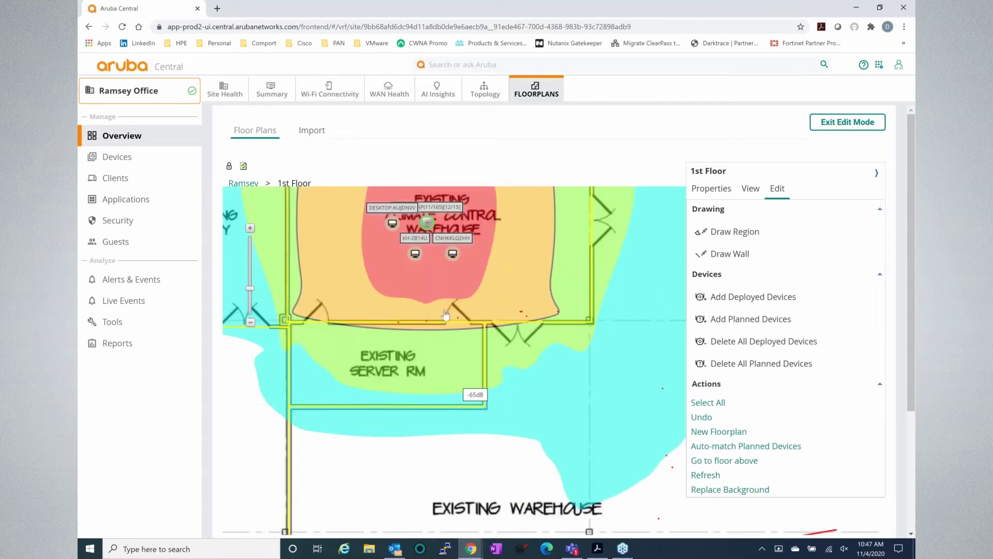
pyautogui.moveTo(445, 314); pyautogui.dragTo(538, 330)
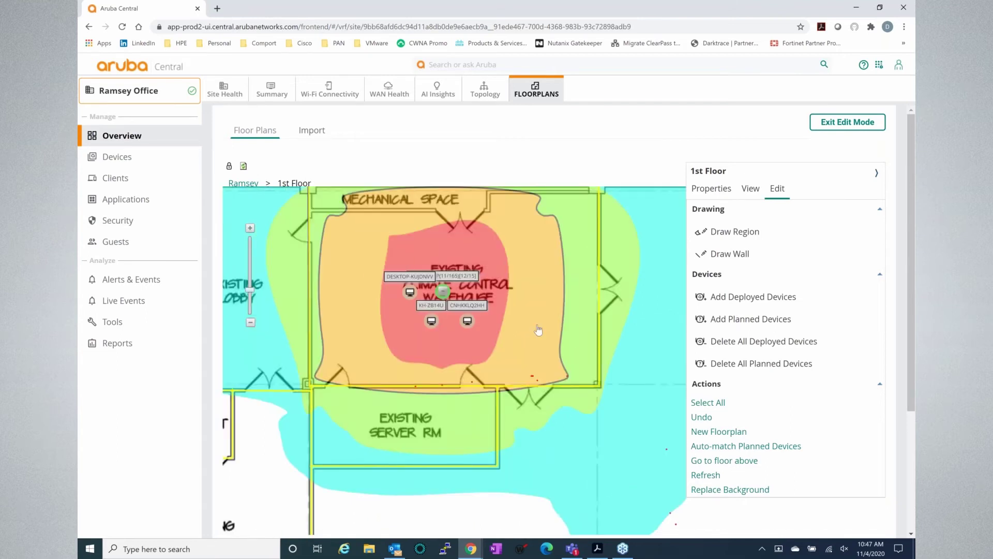
# Inspect the Solutions AP and client KH-ZB14U details, then return to floor properties
pyautogui.click(443, 291)
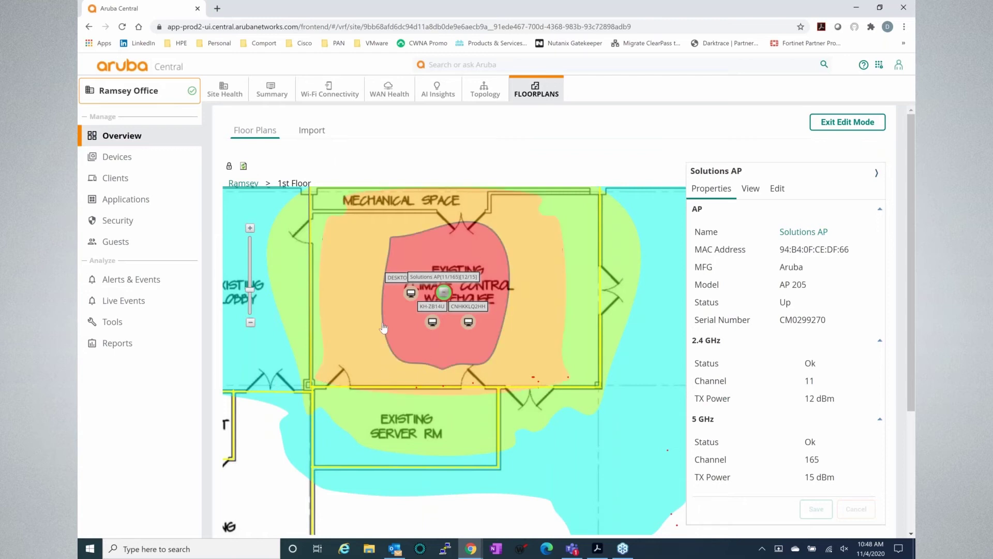
pyautogui.moveTo(383, 331)
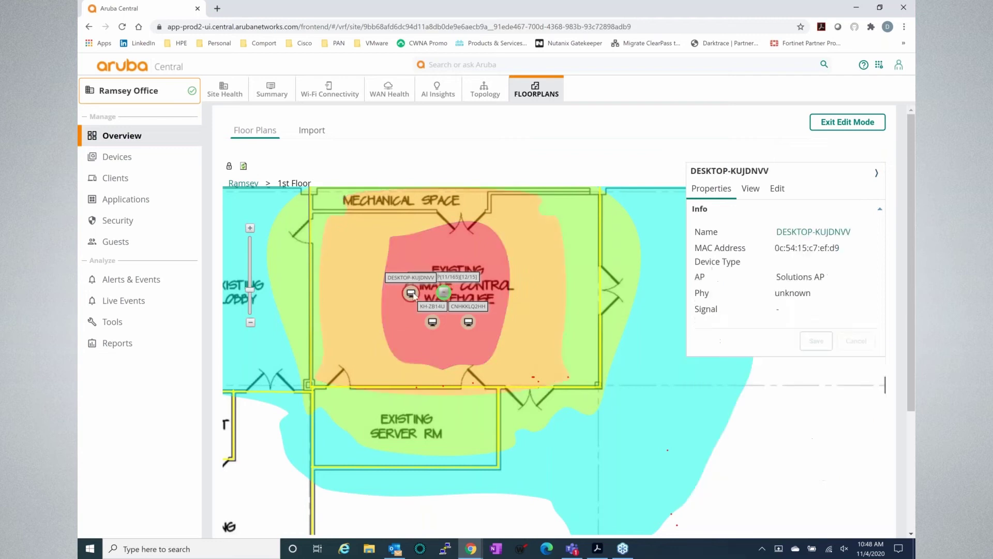
pyautogui.click(432, 322)
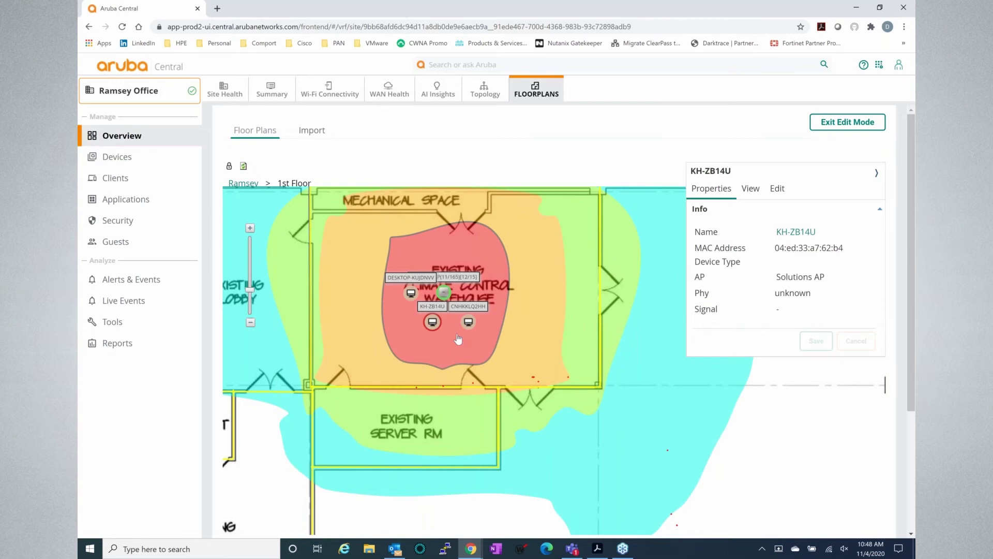
pyautogui.scroll(-1, 459, 340)
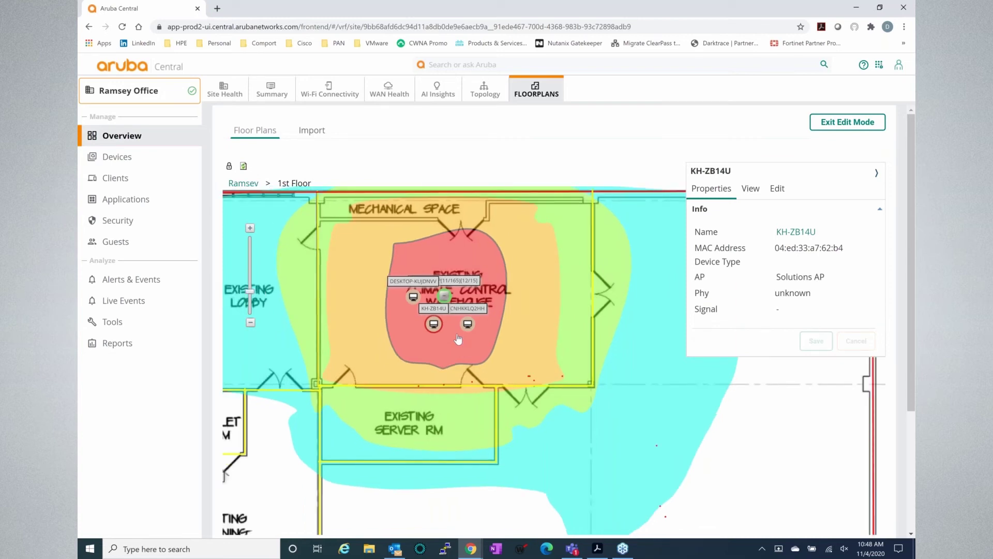
pyautogui.scroll(-1, 458, 339)
pyautogui.click(458, 339)
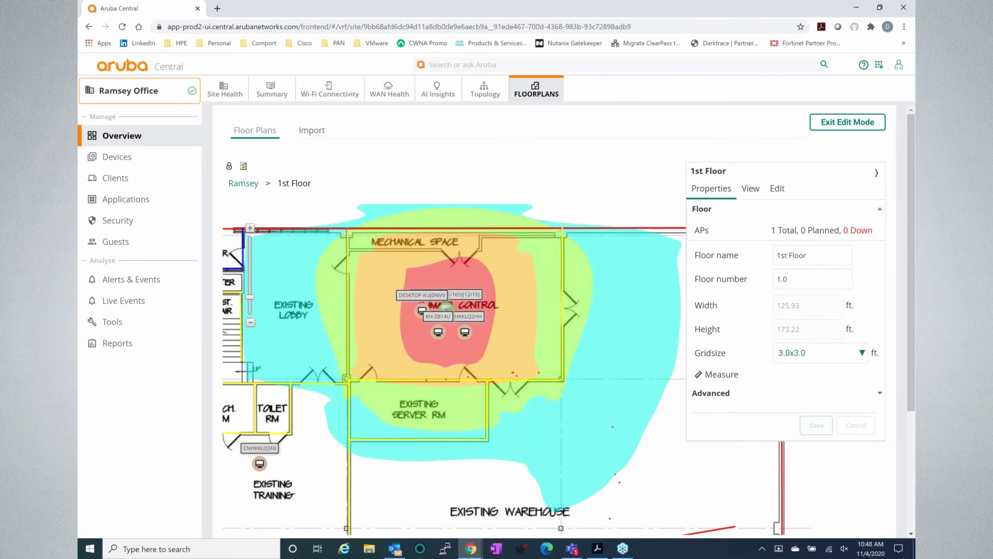
# Select the red warehouse wall, showing it is concrete with 15 dB attenuation
pyautogui.scroll(-1, 632, 468)
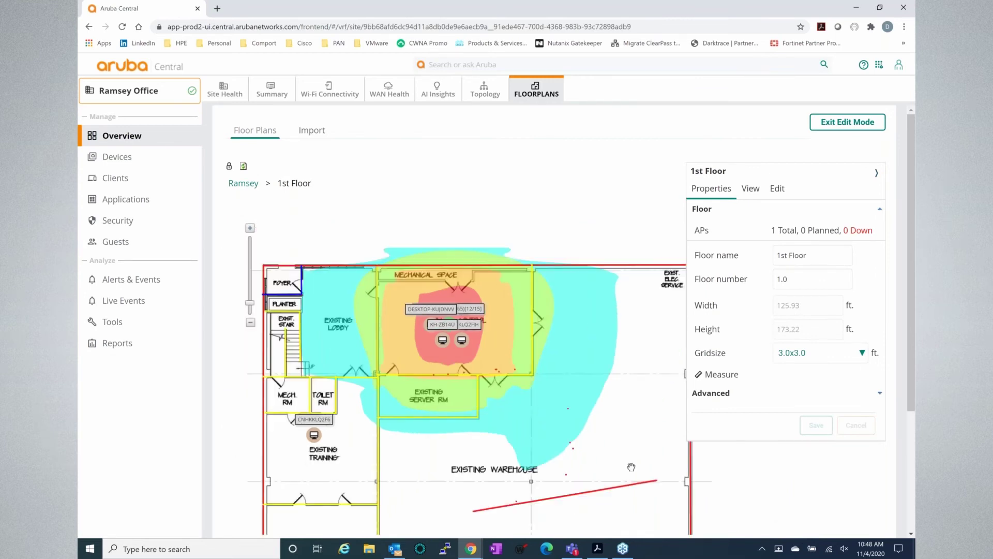
pyautogui.moveTo(631, 467); pyautogui.dragTo(600, 360)
pyautogui.click(590, 381)
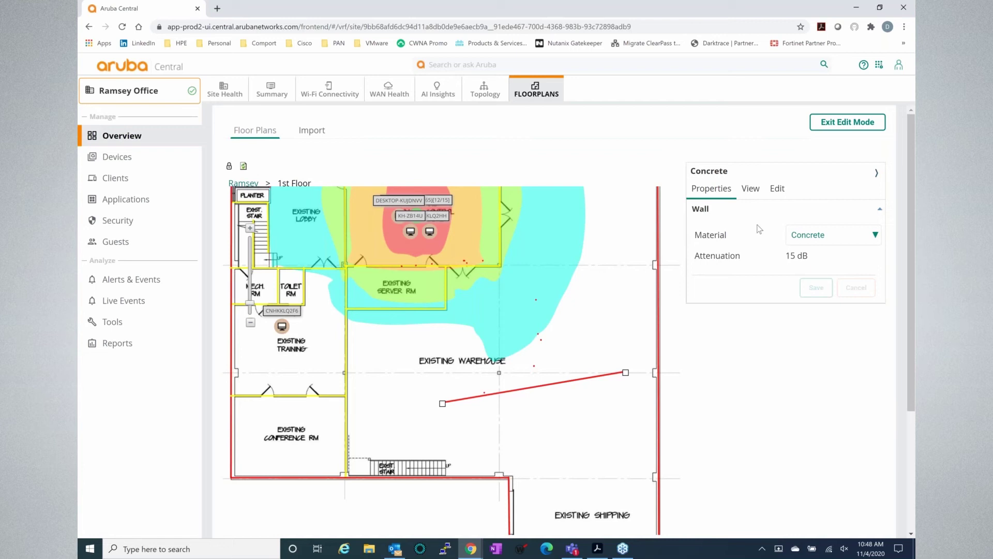
# Draw a new wall across the warehouse near the training room
pyautogui.click(620, 330)
pyautogui.click(777, 189)
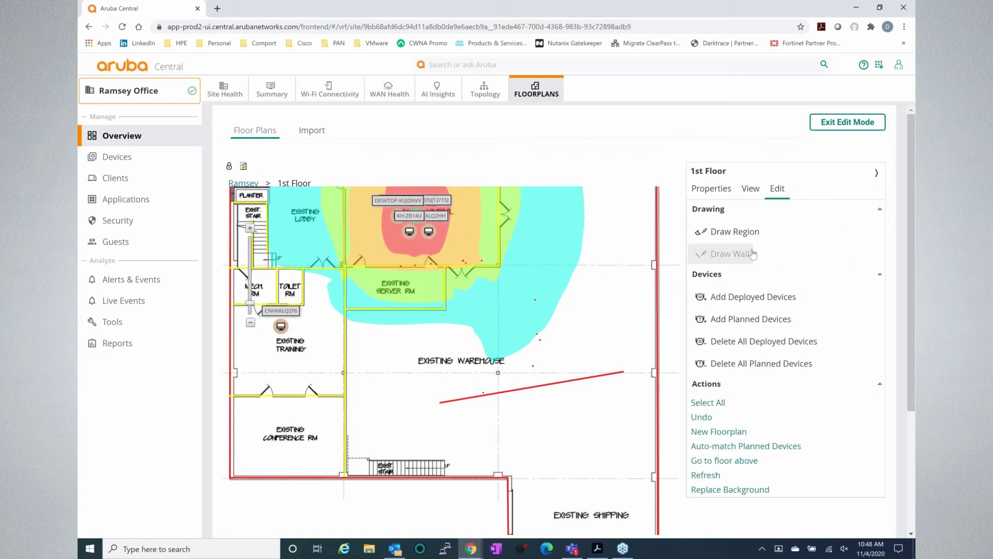
pyautogui.click(752, 253)
pyautogui.moveTo(365, 342); pyautogui.dragTo(463, 339)
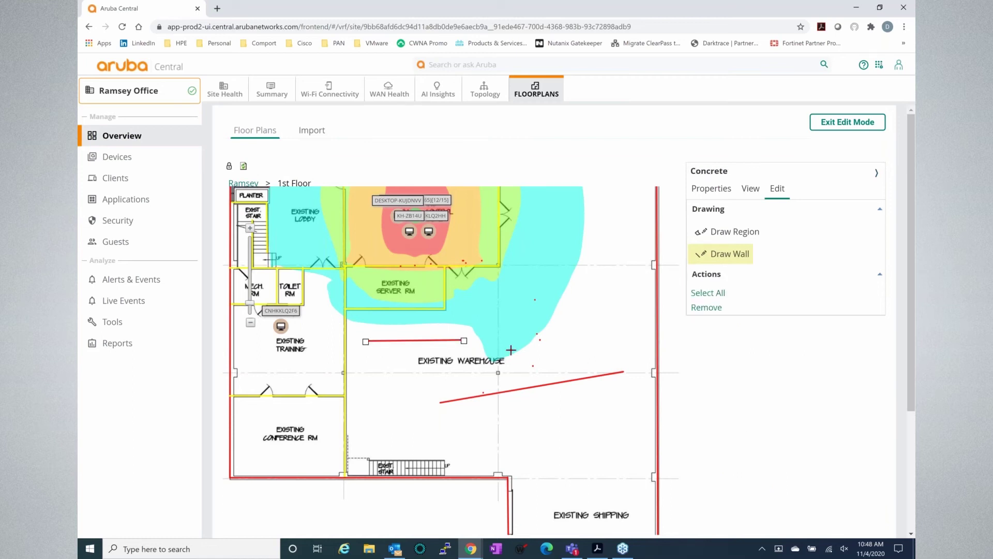
# Set the new wall's material to Glass with 2 dB attenuation and save it
pyautogui.click(711, 189)
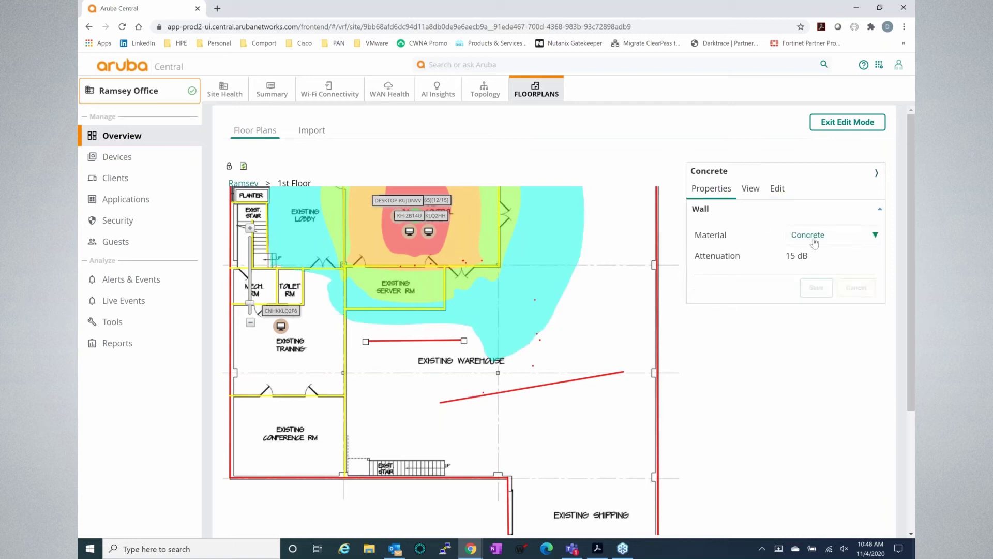
pyautogui.click(850, 243)
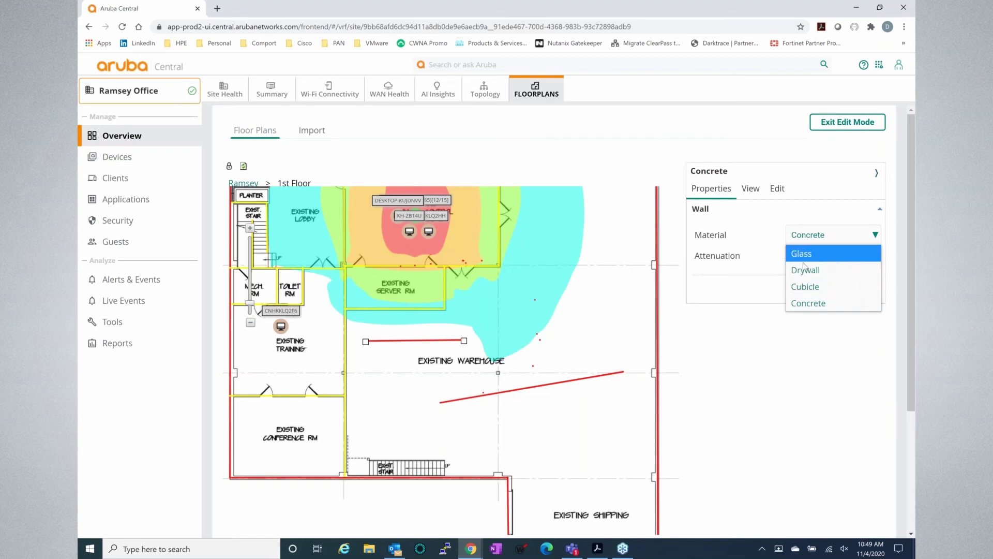
pyautogui.click(815, 258)
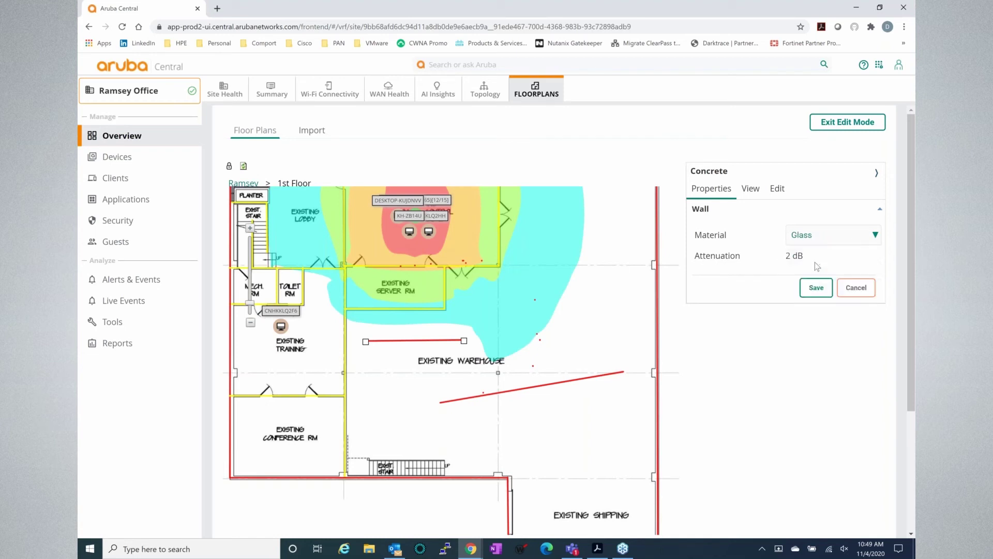
pyautogui.click(816, 290)
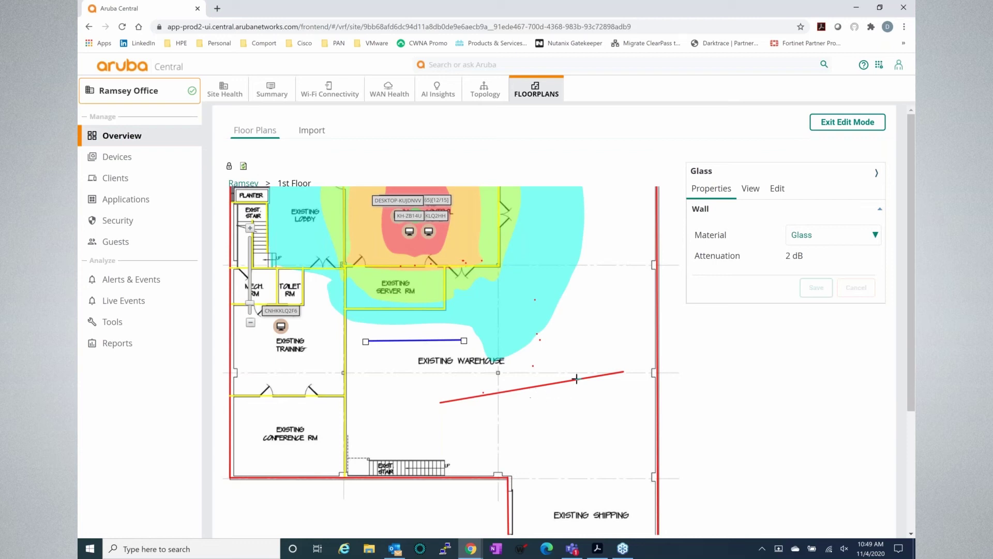
pyautogui.click(787, 189)
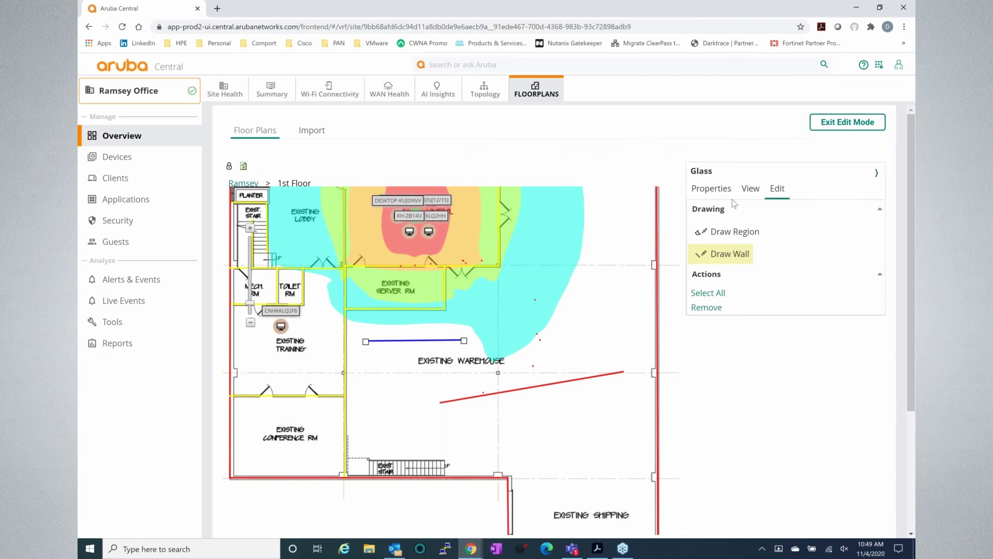
# Drag a planned AP 345 from the Aruba AP list into the warehouse
pyautogui.click(614, 299)
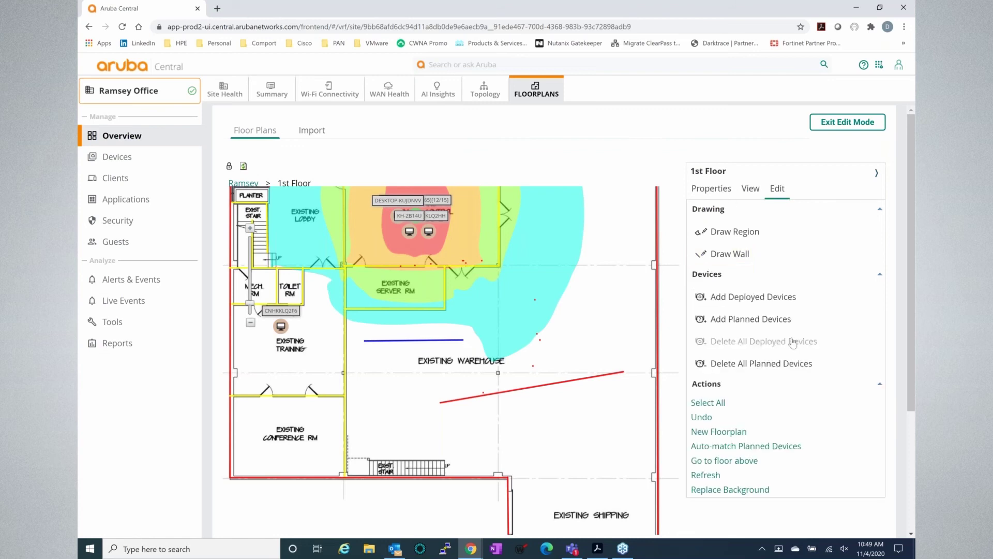
pyautogui.click(776, 318)
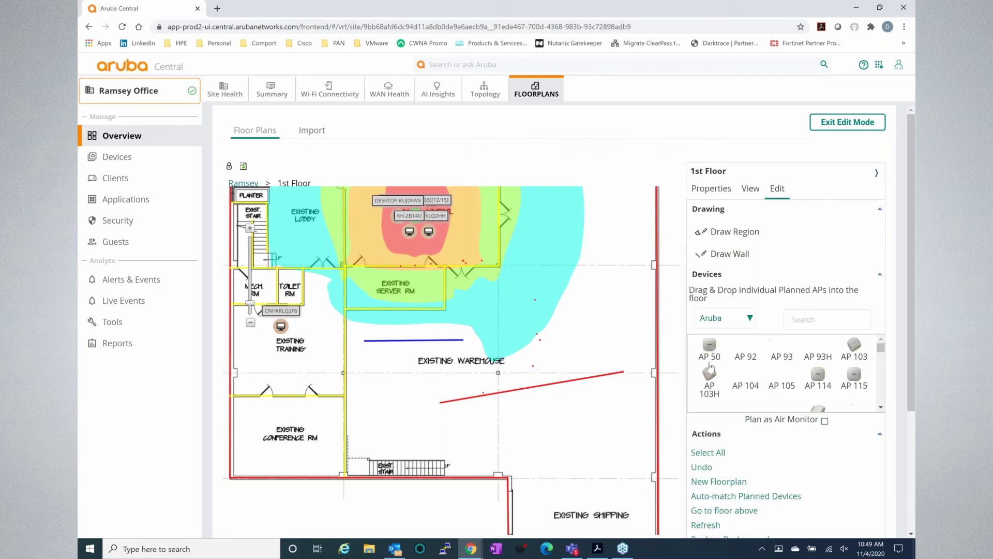
pyautogui.scroll(-6, 820, 373)
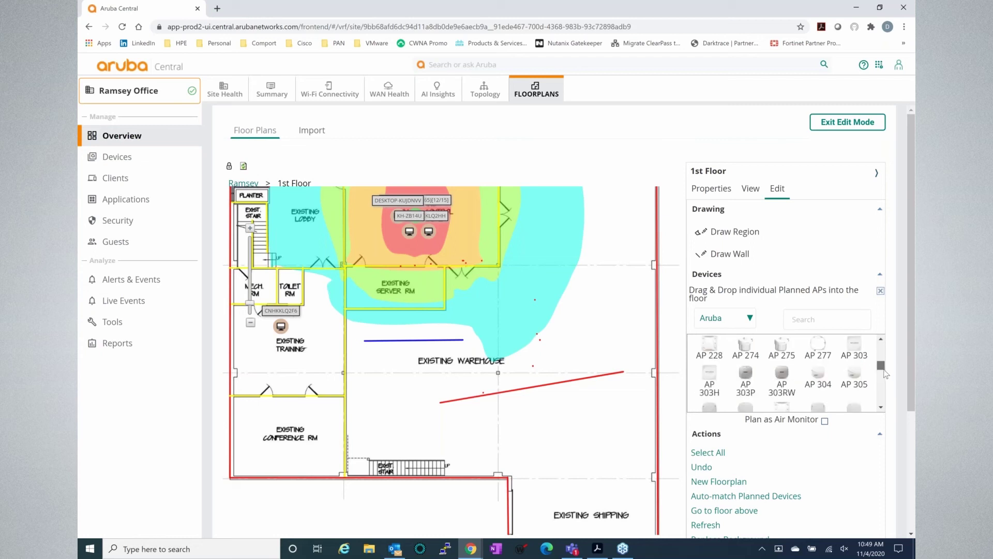
pyautogui.moveTo(820, 372); pyautogui.dragTo(419, 387)
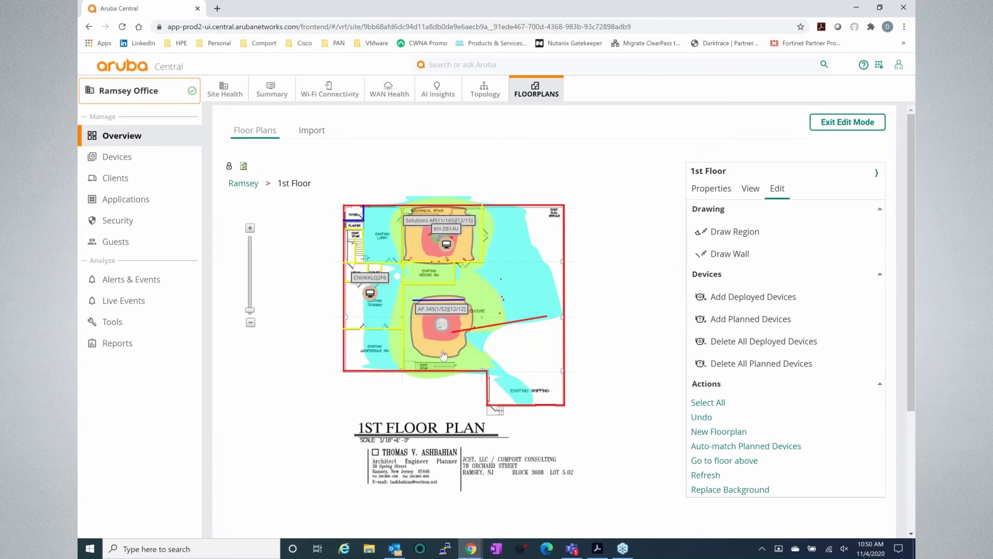
# Zoom and pan the floor plan to bring the rooms north of the warehouse into view
pyautogui.scroll(1, 444, 354)
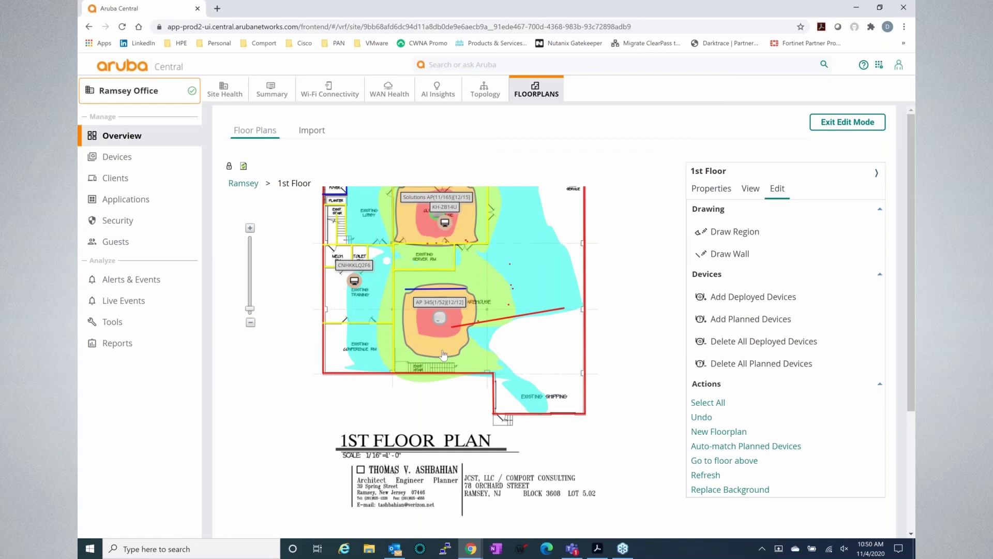
pyautogui.scroll(2, 444, 355)
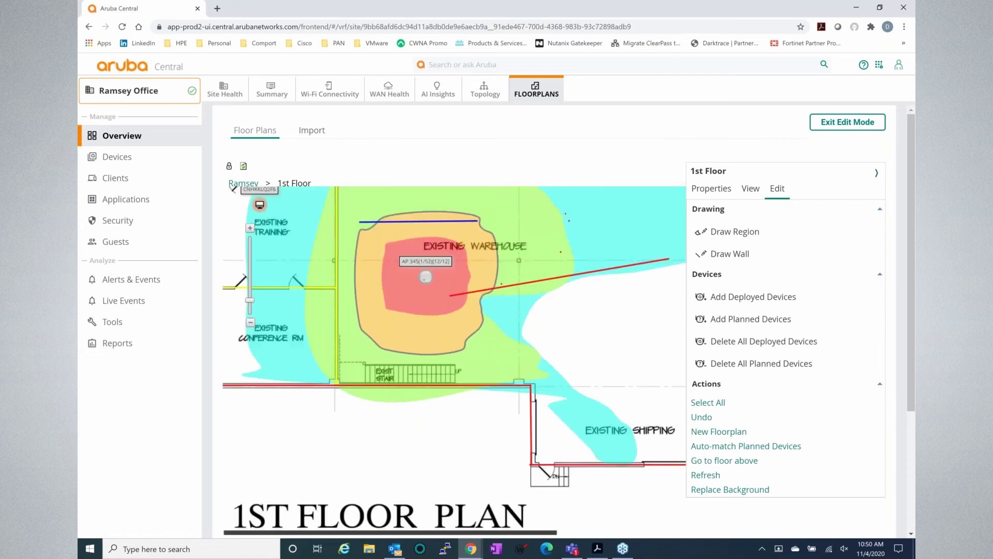
pyautogui.moveTo(554, 318); pyautogui.dragTo(548, 443)
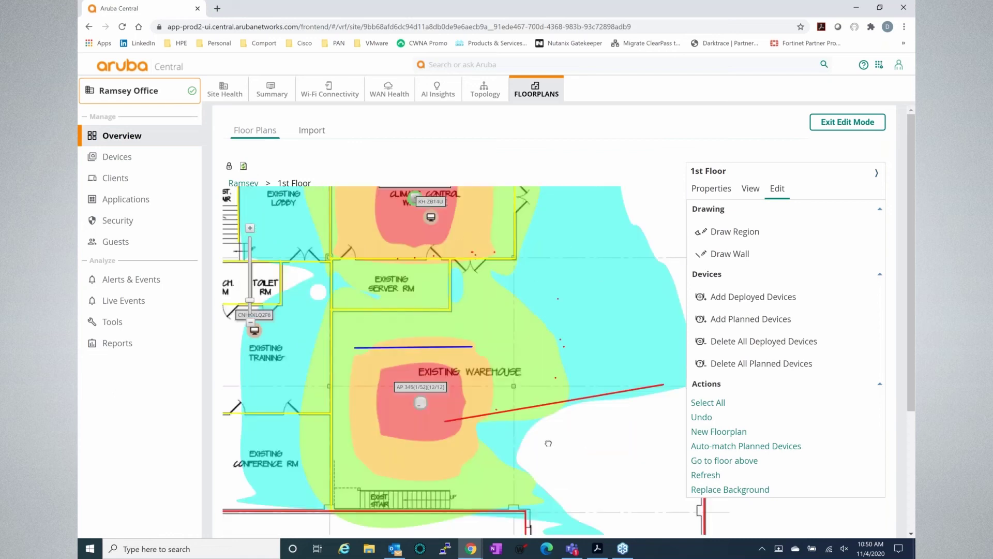
pyautogui.scroll(-1, 580, 436)
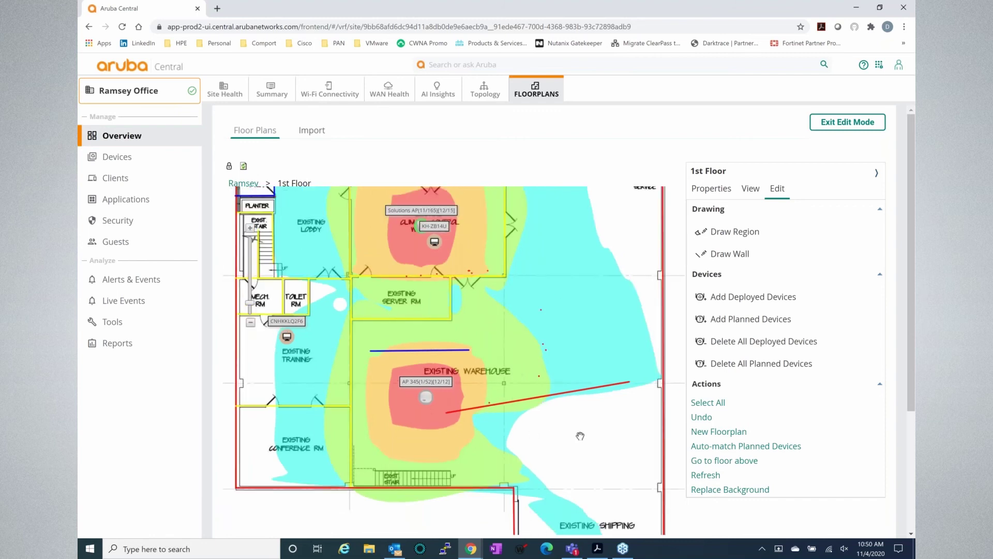
pyautogui.scroll(1, 442, 362)
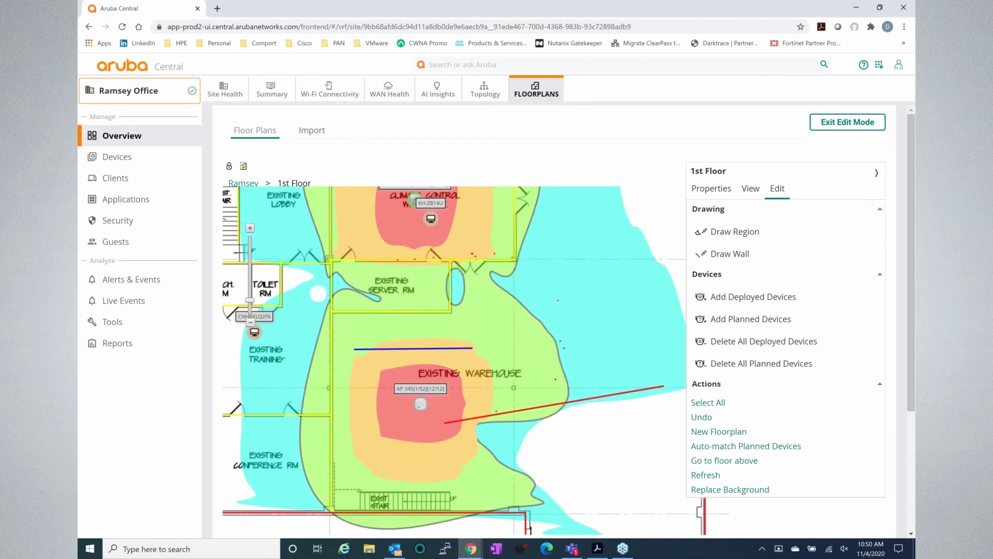
# Move AP 345 into the training room and zoom in on the training and conference rooms
pyautogui.moveTo(421, 404); pyautogui.dragTo(248, 362)
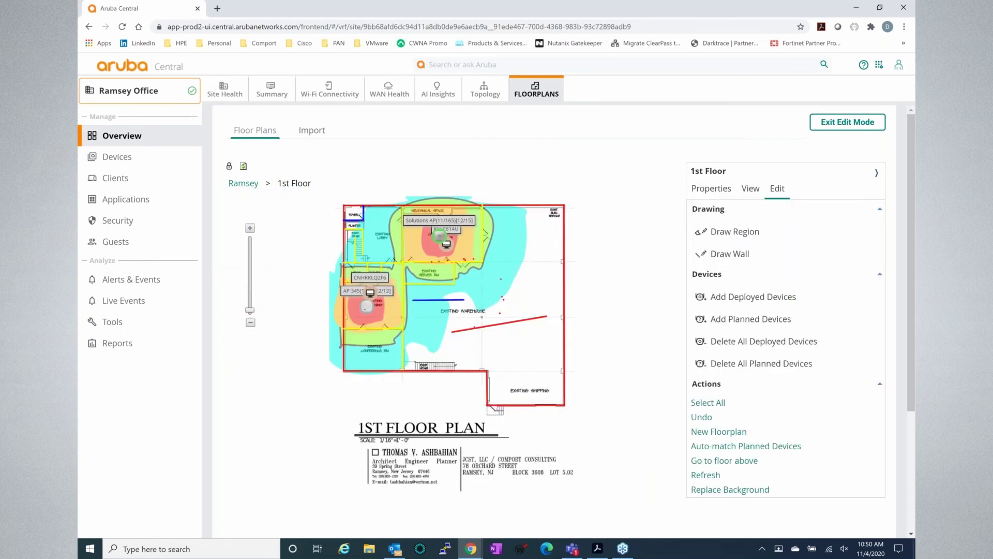
pyautogui.scroll(1, 426, 354)
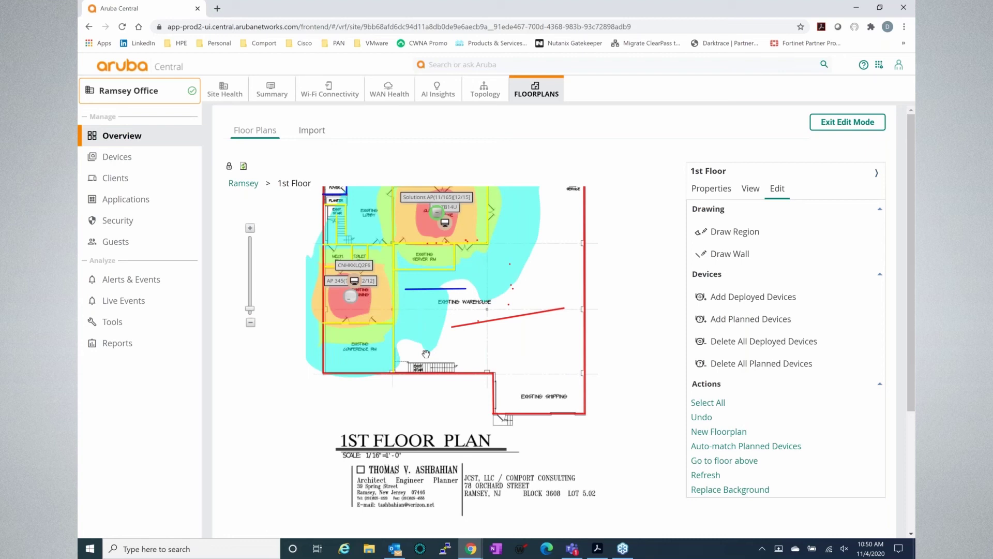
pyautogui.scroll(4, 425, 354)
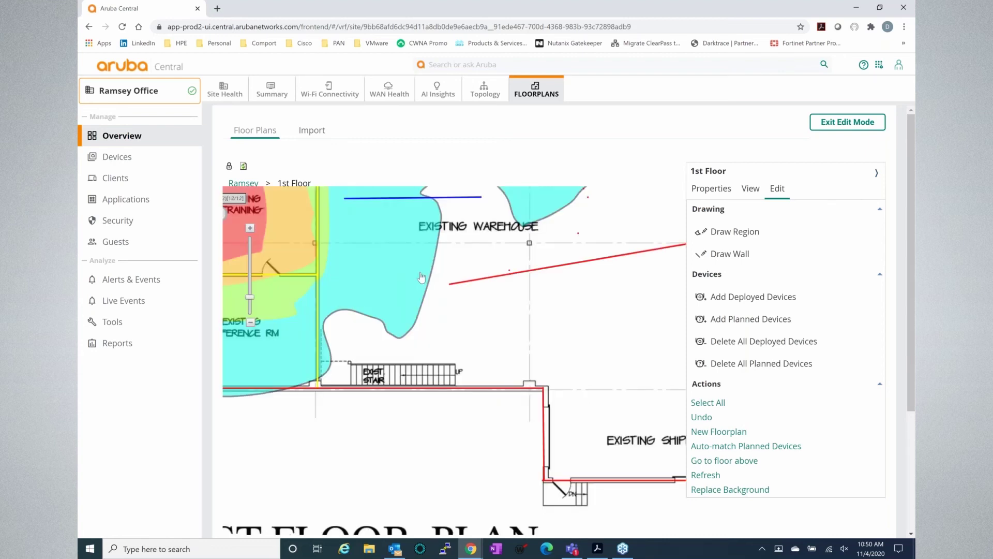
pyautogui.moveTo(422, 278); pyautogui.dragTo(599, 381)
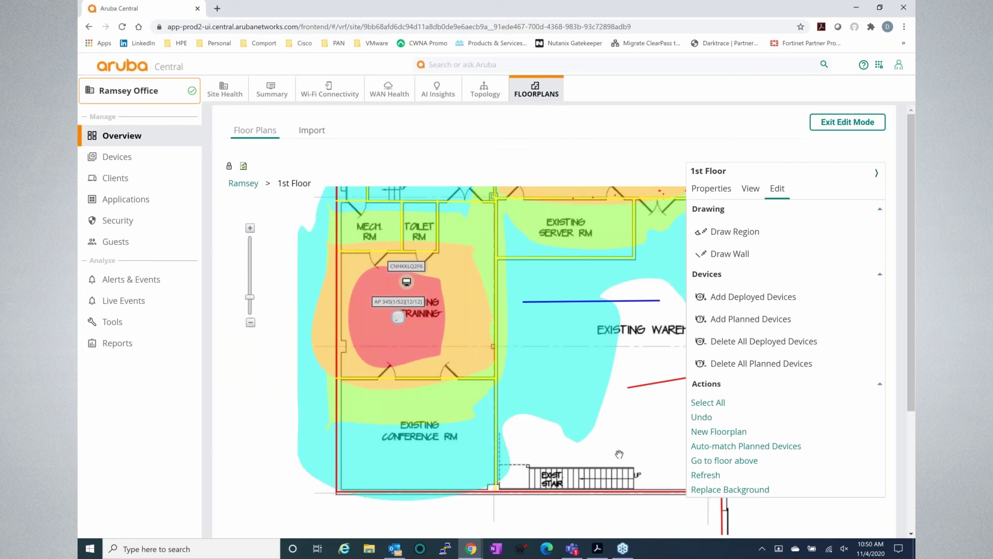
# Pan and zoom out to view the updated heat map across the whole building
pyautogui.moveTo(620, 454); pyautogui.dragTo(576, 485)
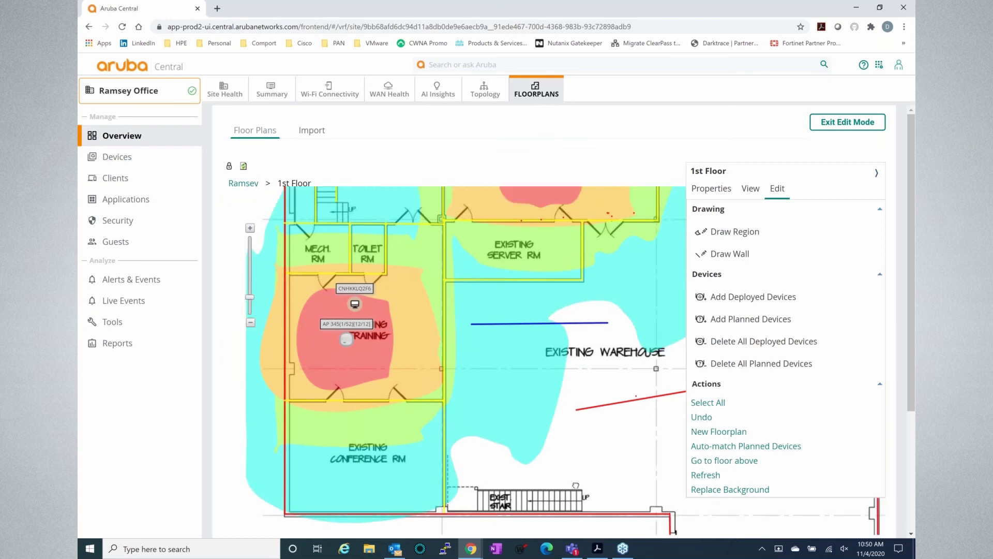
pyautogui.scroll(-2, 576, 485)
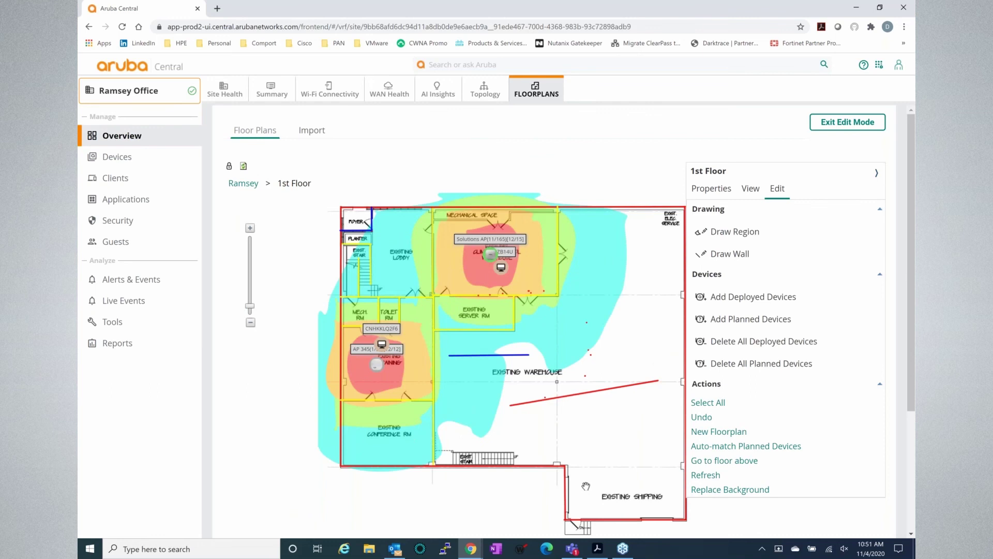
pyautogui.scroll(1, 586, 486)
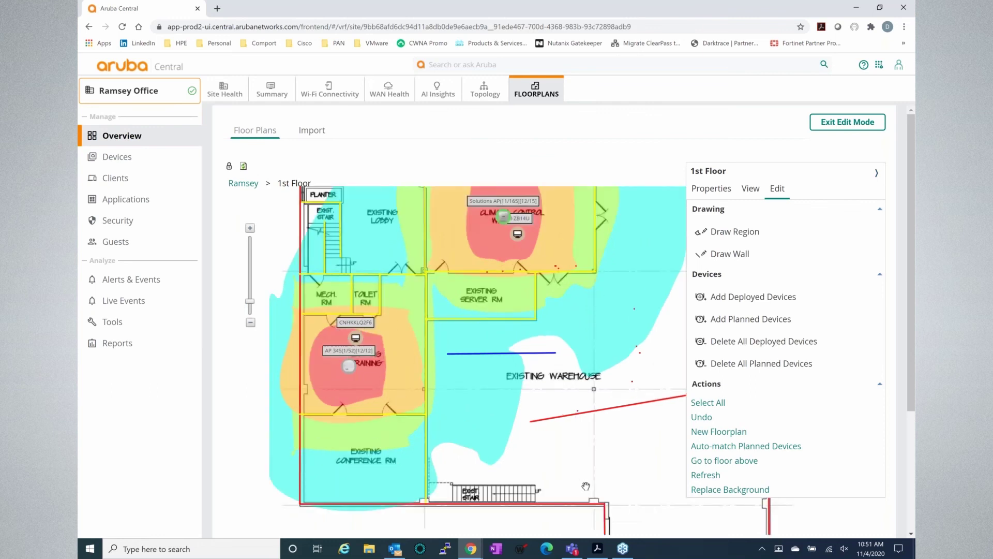
pyautogui.scroll(-1, 586, 486)
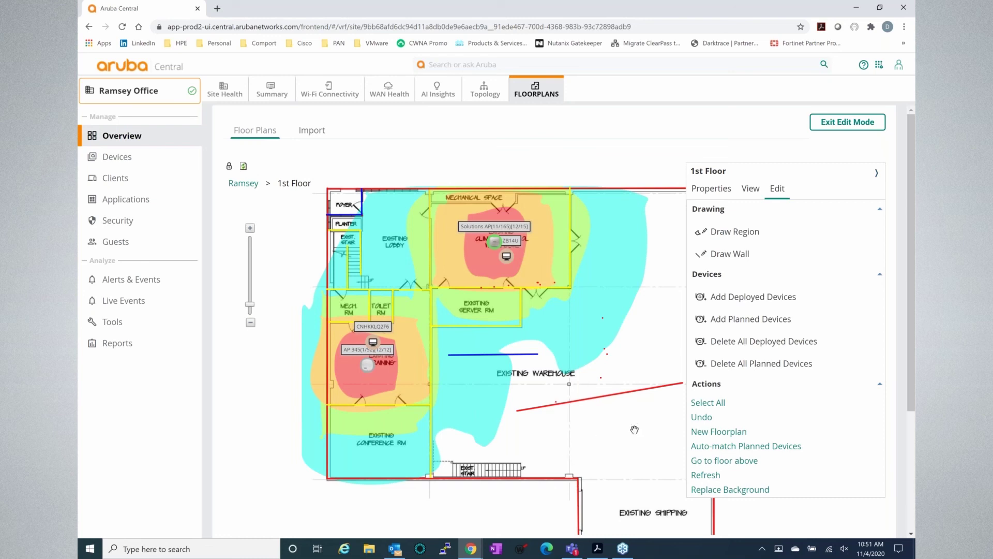
pyautogui.moveTo(634, 429); pyautogui.dragTo(579, 464)
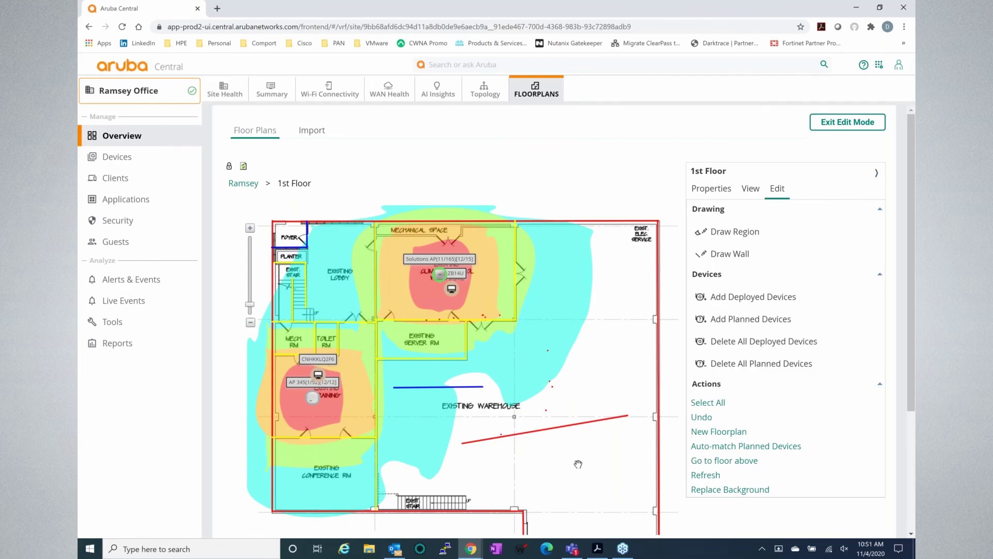